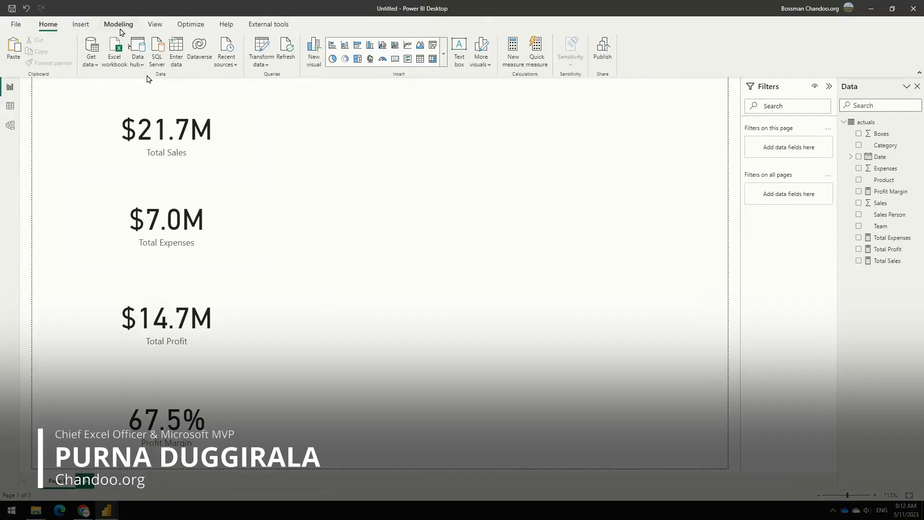
Switch to the Modeling tab to reveal the Parameters group above the four-card report.
left_click(121, 28)
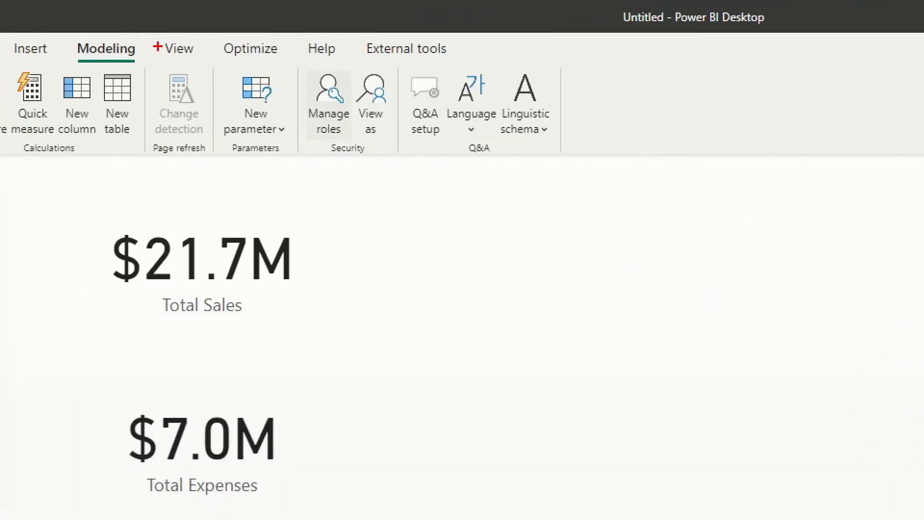
left_click_drag(67, 36, 140, 64)
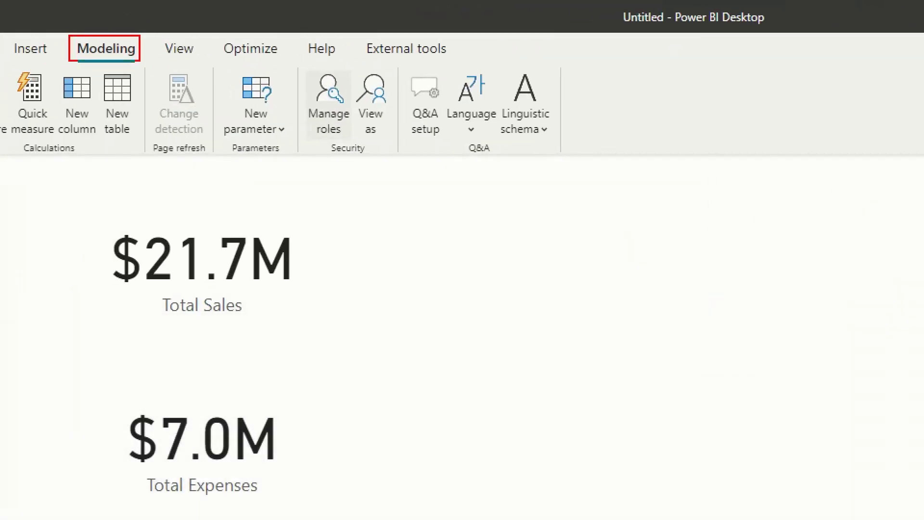
mouse_move(215, 69)
left_mouse_down()
mouse_move(215, 88)
mouse_move(295, 156)
left_mouse_up()
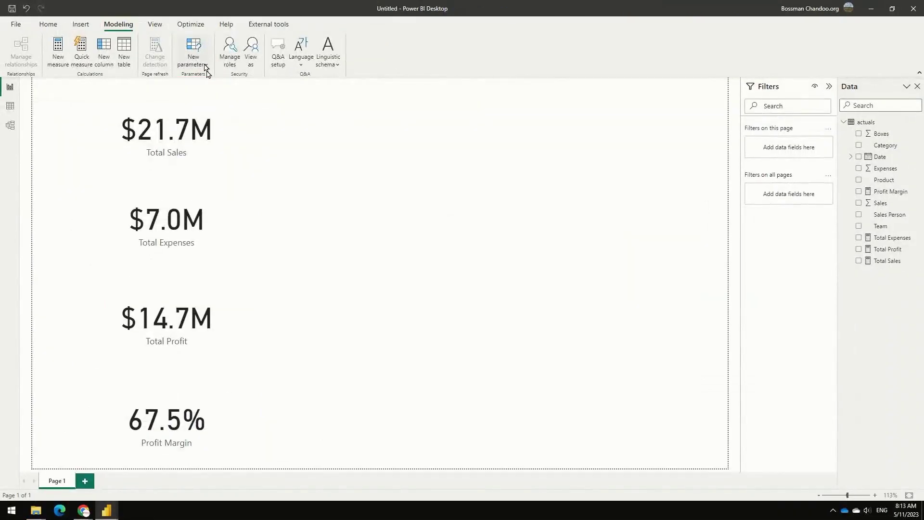
Choose Numeric range from the New parameter menu.
left_click(281, 134)
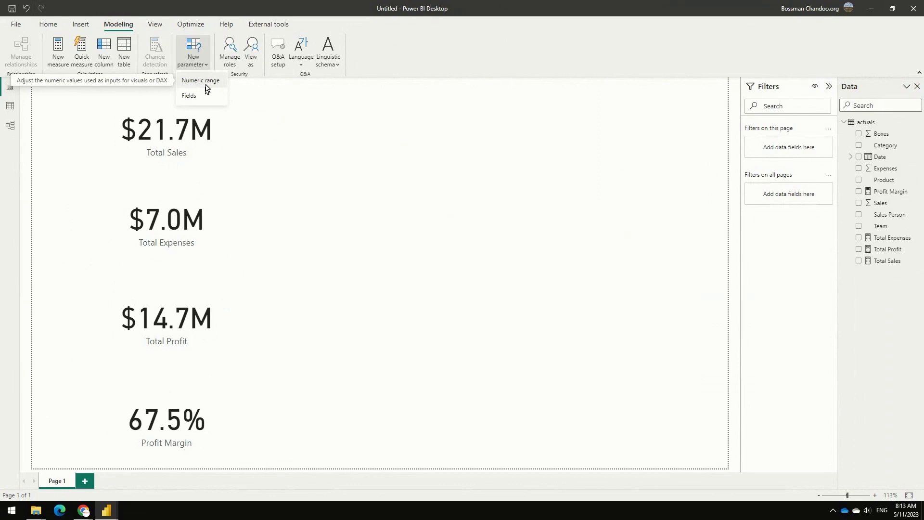
left_click(206, 84)
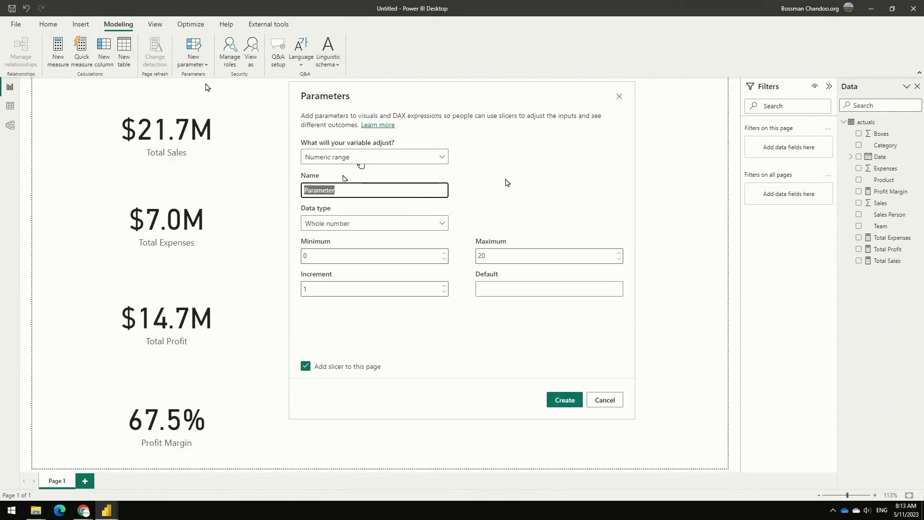
Enter 'Cost Inflation' as the parameter name and view the Data type options.
type("Co")
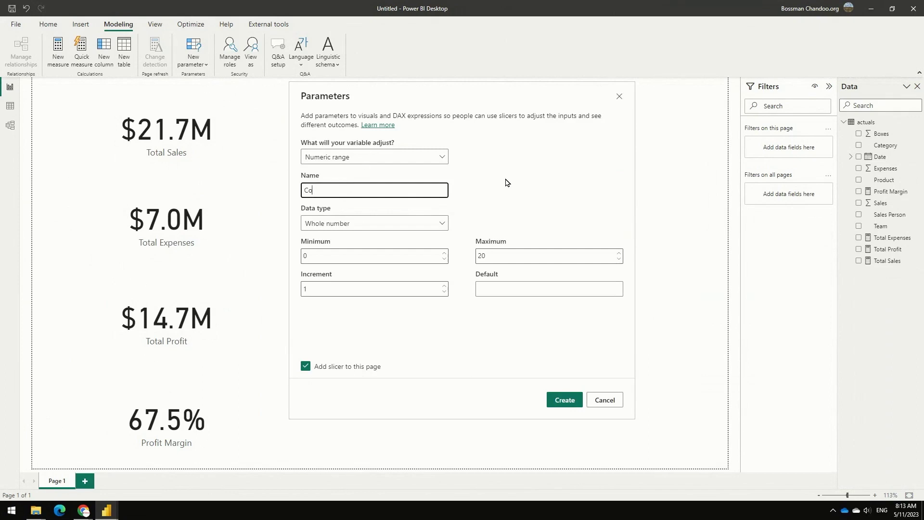
type("st Inflation")
left_click(424, 226)
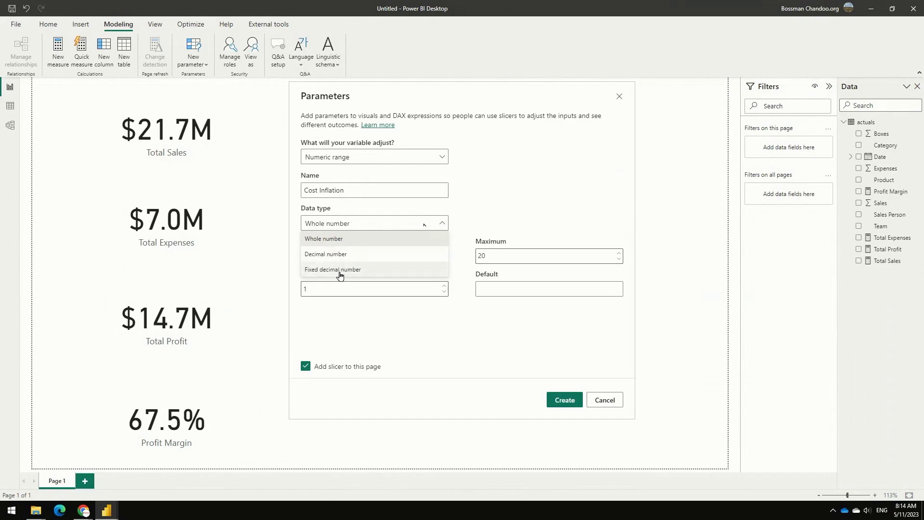
Keep Whole number and set minimum -5, maximum 10, increment 1 and default 3.
left_click(330, 241)
left_click_drag(341, 263, 257, 259)
type("-5")
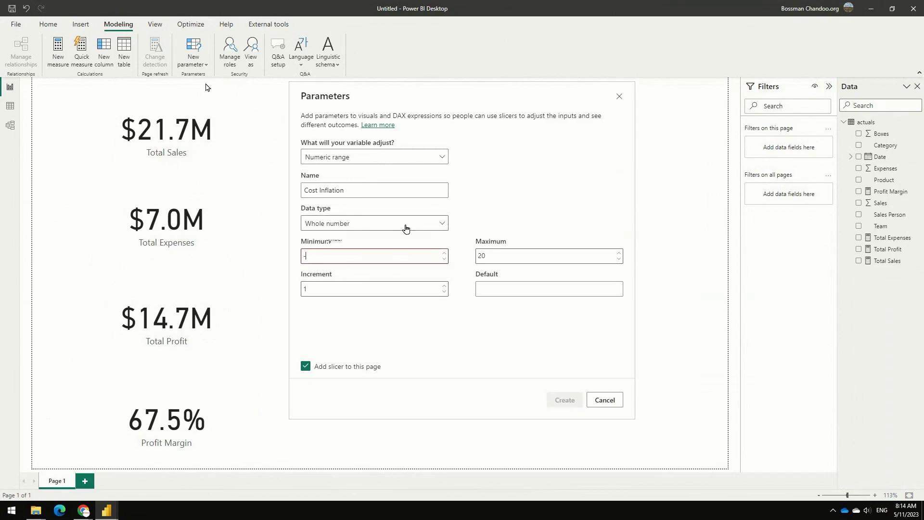
double_click(500, 256)
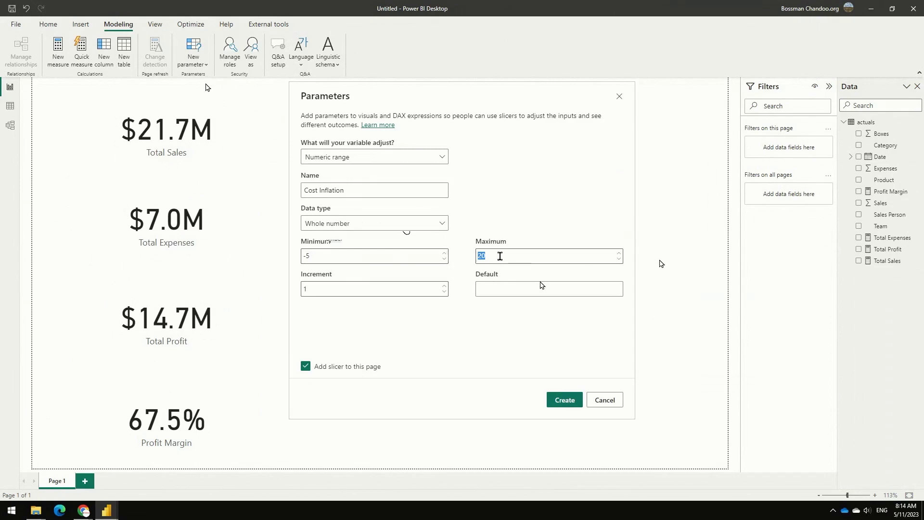
type("10")
left_click(545, 291)
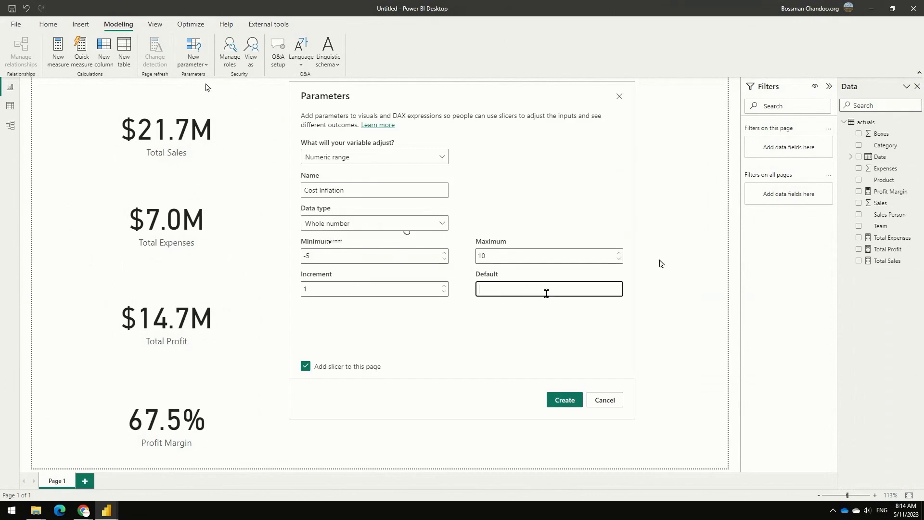
type("3")
left_click(499, 319)
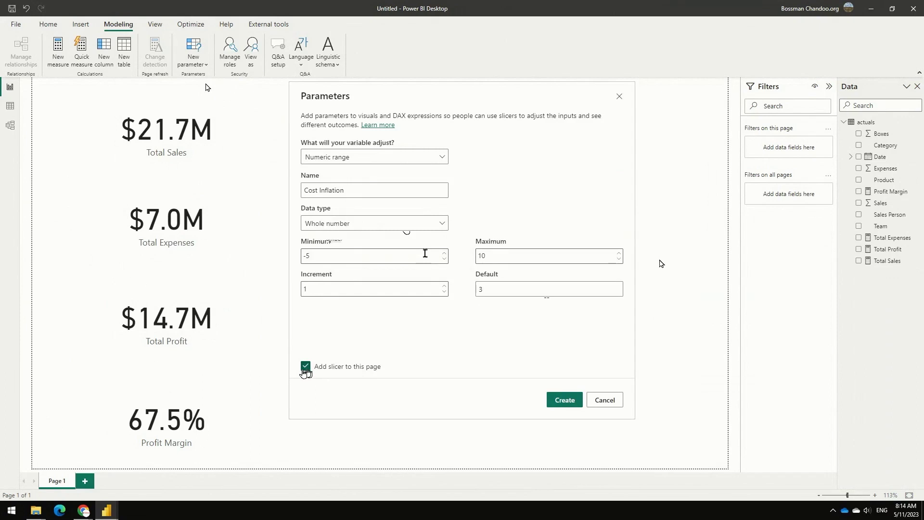
Create the Cost Inflation parameter, test its slider, and expand its table in the Data pane.
left_click(564, 402)
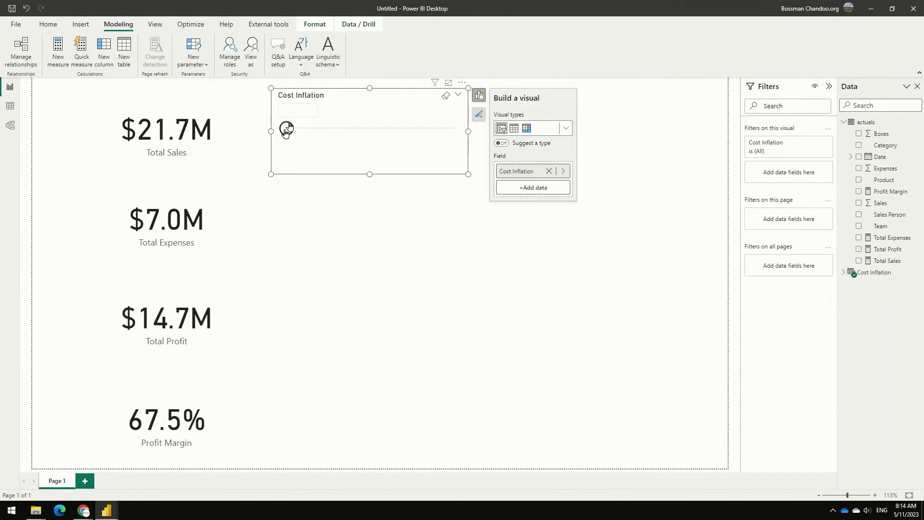
left_click_drag(286, 130, 256, 130)
left_click(844, 272)
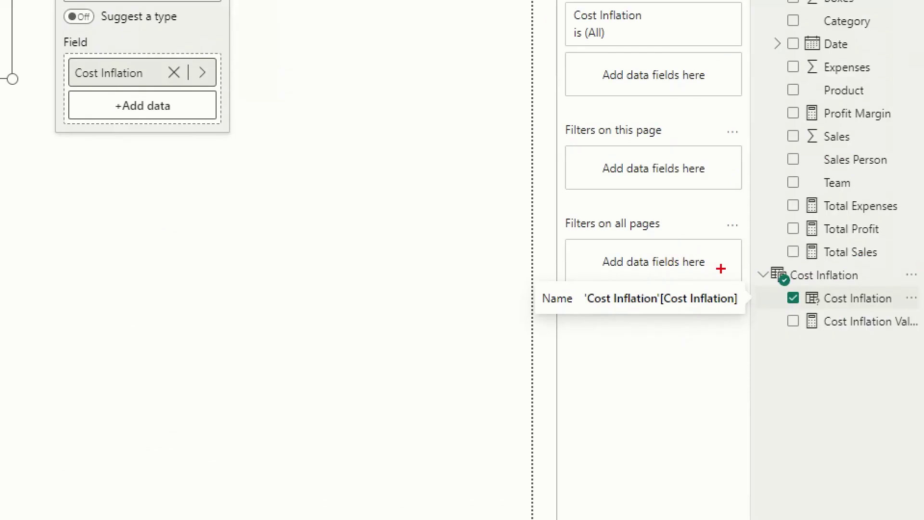
mouse_move(750, 259)
left_mouse_down()
mouse_move(921, 363)
mouse_move(921, 338)
left_mouse_up()
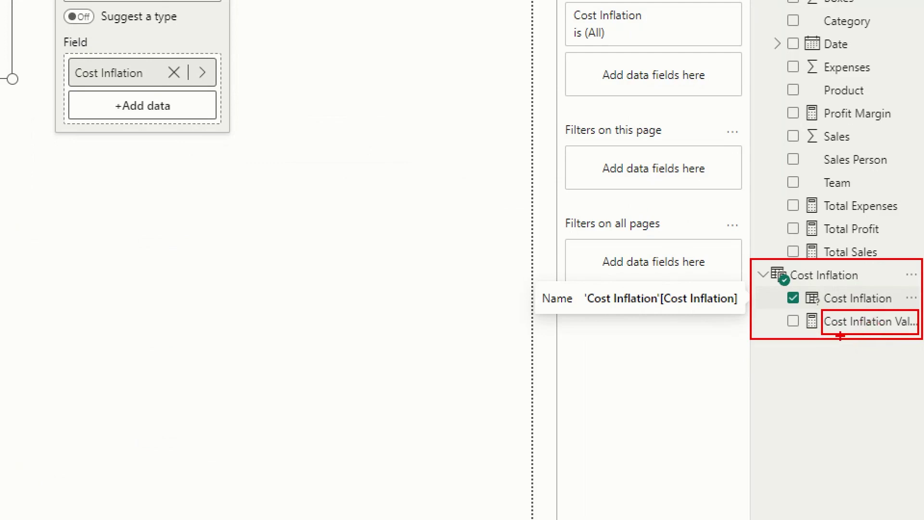
Insert a Card visual showing Cost Inflation Value below the slicer.
left_click(542, 299)
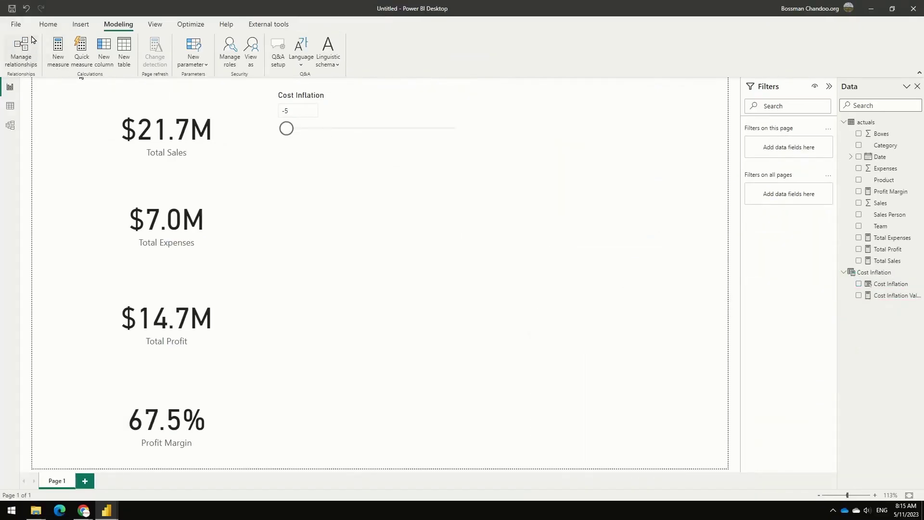
left_click(49, 25)
left_click(395, 59)
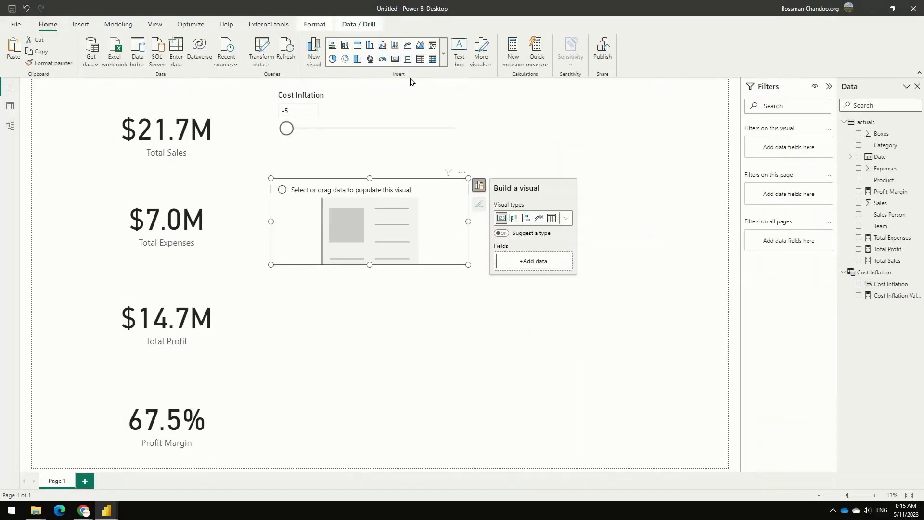
left_click(858, 295)
left_click(493, 345)
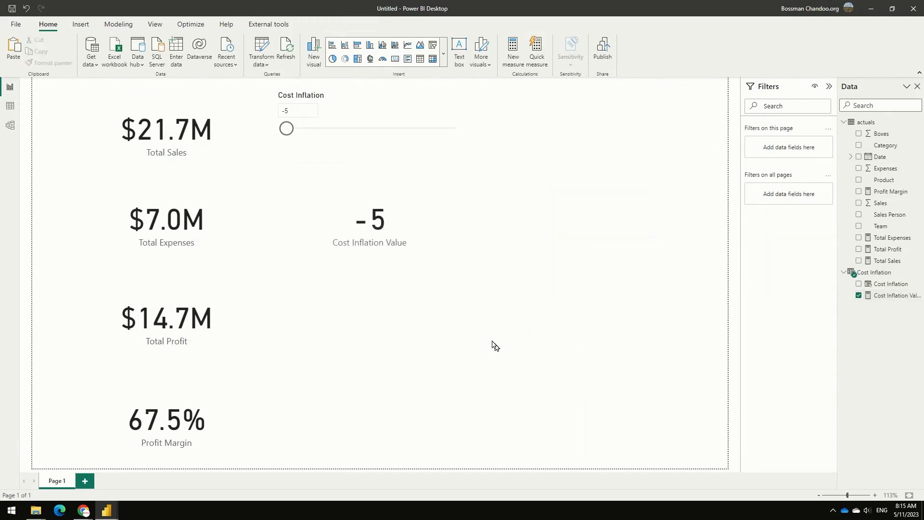
Move the Cost Inflation slider to 4 so the card reads 4.
left_click(285, 127)
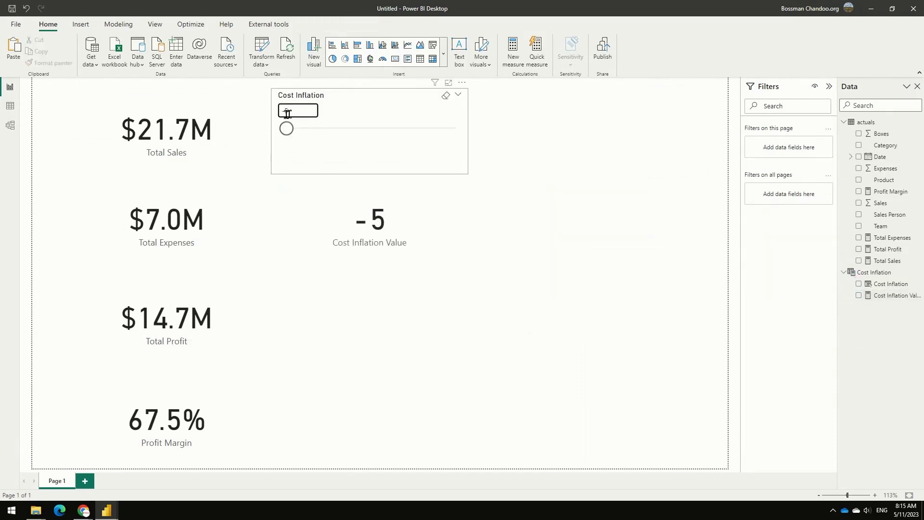
left_click(350, 229)
left_click(303, 144)
left_click(368, 212)
left_click(295, 146)
left_click_drag(287, 128, 388, 128)
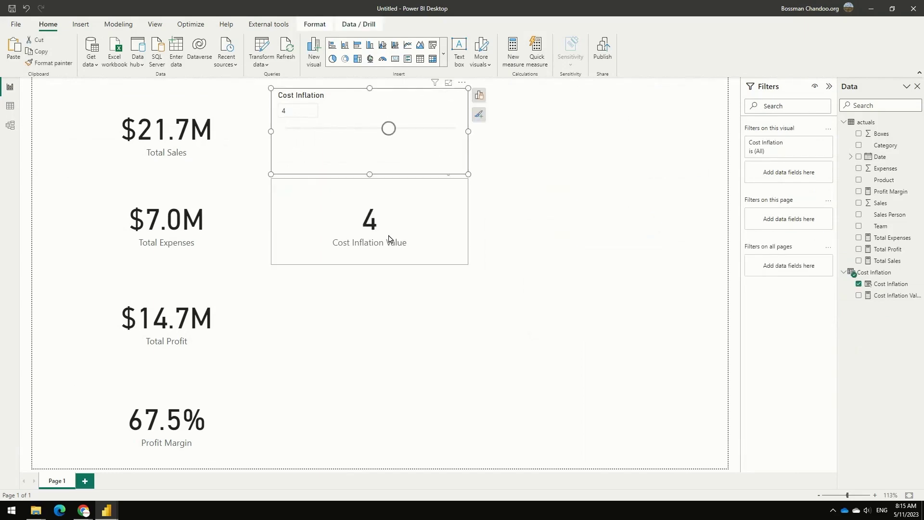